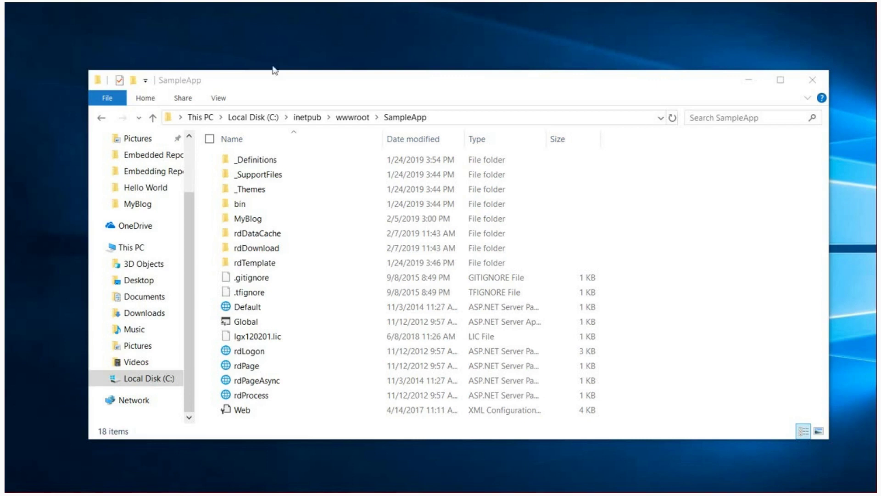
Step: Highlight SampleApp in the path bar, then open rdTemplate > rdEmbedApi and select rdEmbed.js
{"action": "left_click", "coordinate": [442, 123]}
{"action": "left_click_drag", "start_coordinate": [368, 121], "coordinate": [256, 121]}
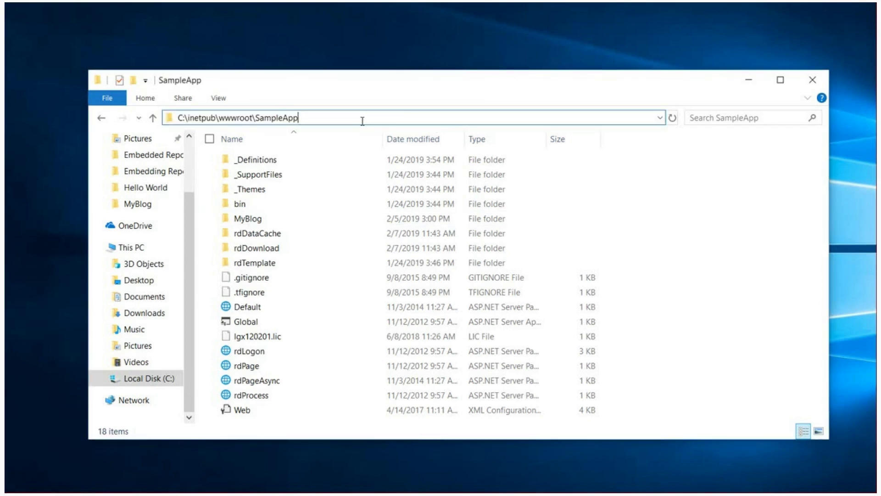
{"action": "left_click", "coordinate": [693, 216]}
{"action": "left_click", "coordinate": [360, 263]}
{"action": "double_click", "coordinate": [360, 263]}
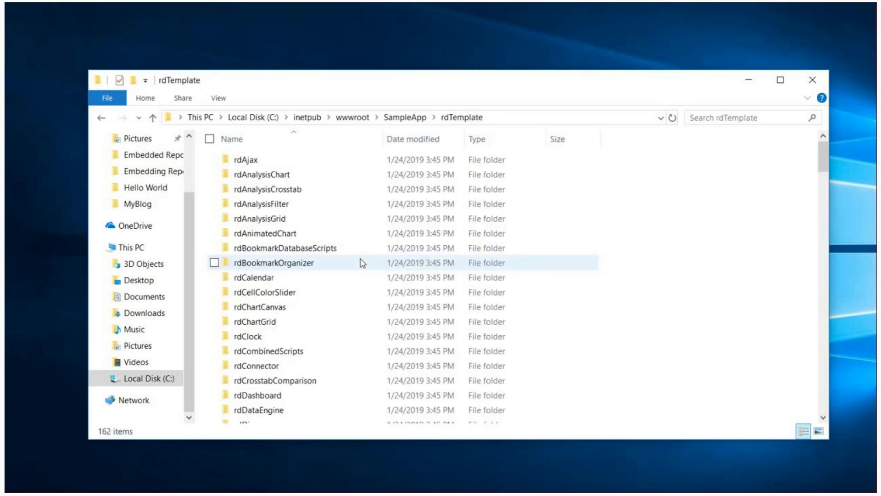
{"action": "scroll", "coordinate": [335, 256], "scroll_direction": "down", "scroll_amount": 2}
{"action": "scroll", "coordinate": [335, 259], "scroll_direction": "down", "scroll_amount": 1}
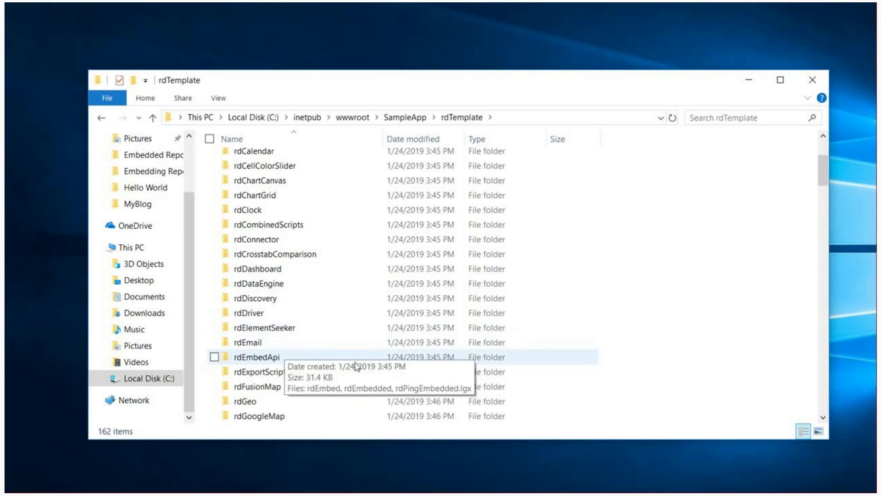
{"action": "left_click", "coordinate": [445, 359]}
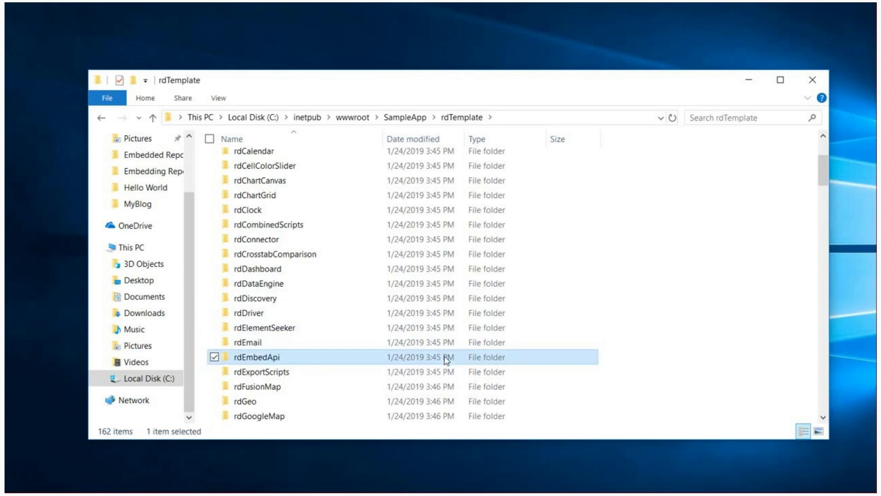
{"action": "scroll", "coordinate": [444, 360], "scroll_direction": "down", "scroll_amount": 1}
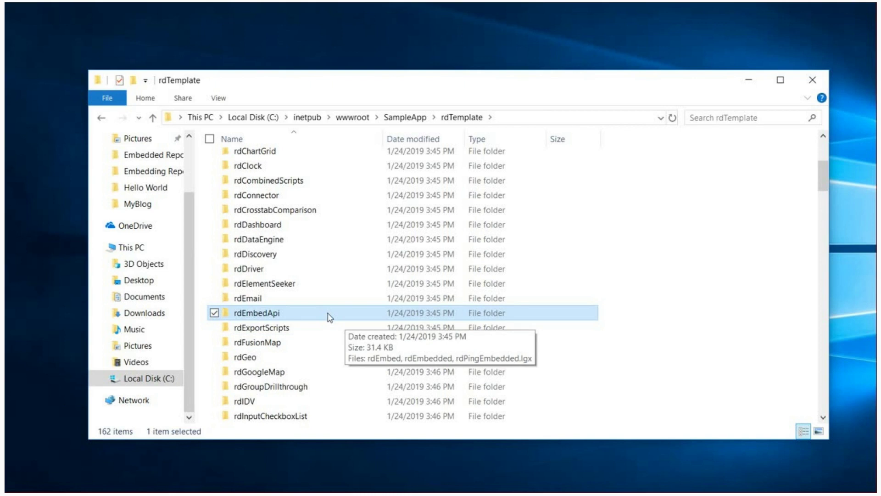
{"action": "double_click", "coordinate": [328, 318]}
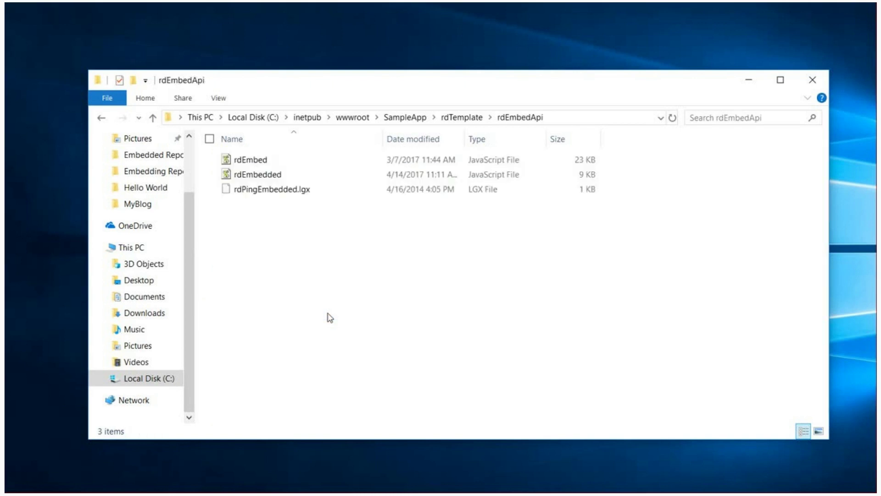
{"action": "left_click", "coordinate": [297, 160]}
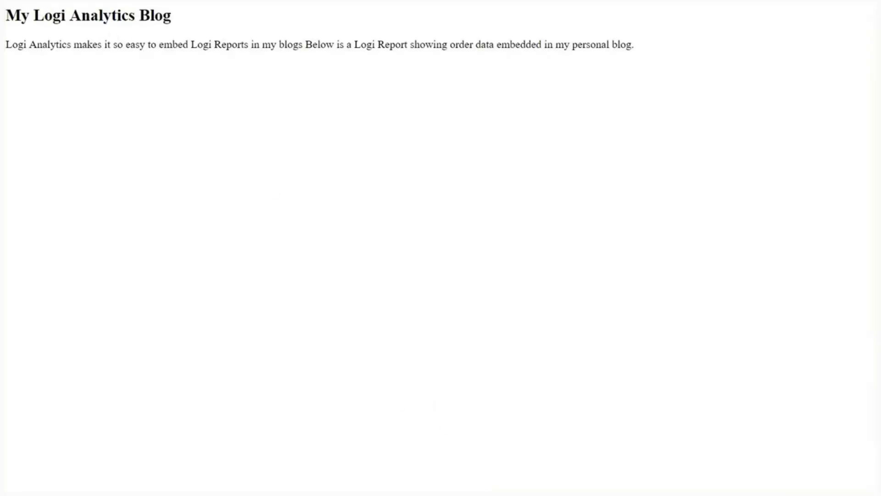
Step: Paste the rdEmbed.js script tag on a new line after the blog's intro sentence
{"action": "left_click", "coordinate": [482, 468]}
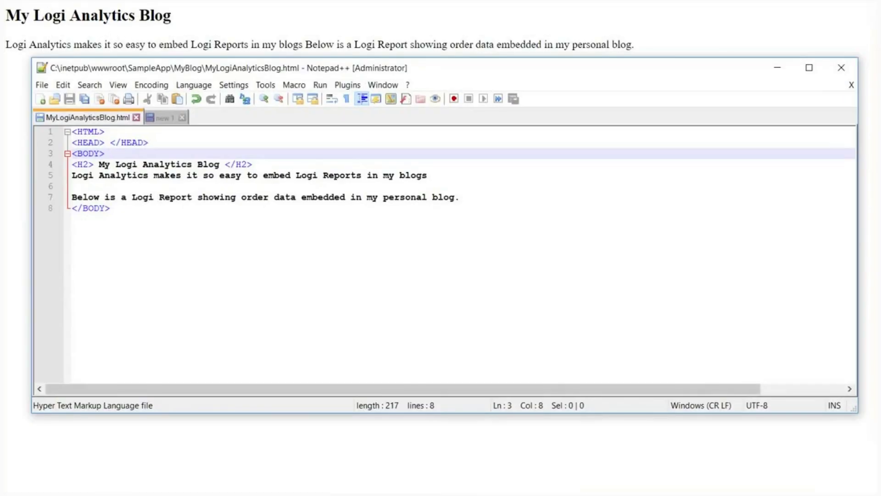
{"action": "key", "text": "ctrl+End"}
{"action": "key", "text": "shift+Home"}
{"action": "key", "text": "shift+Left"}
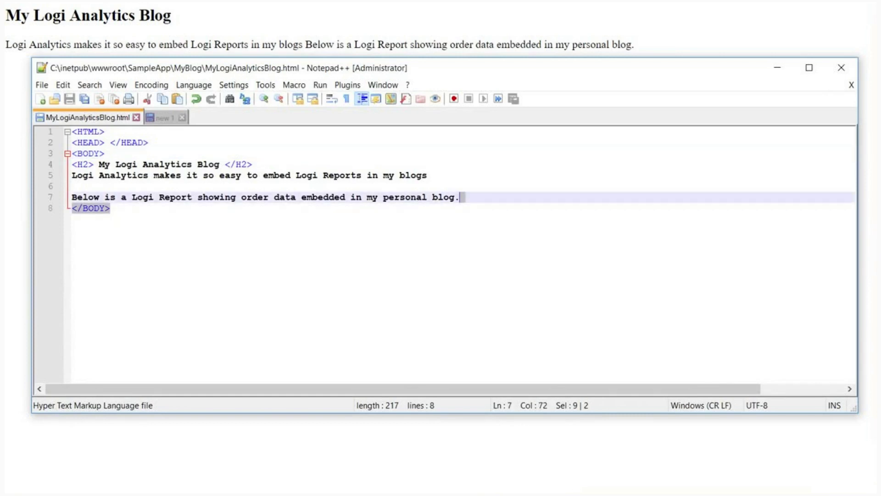
{"action": "key", "text": "Left"}
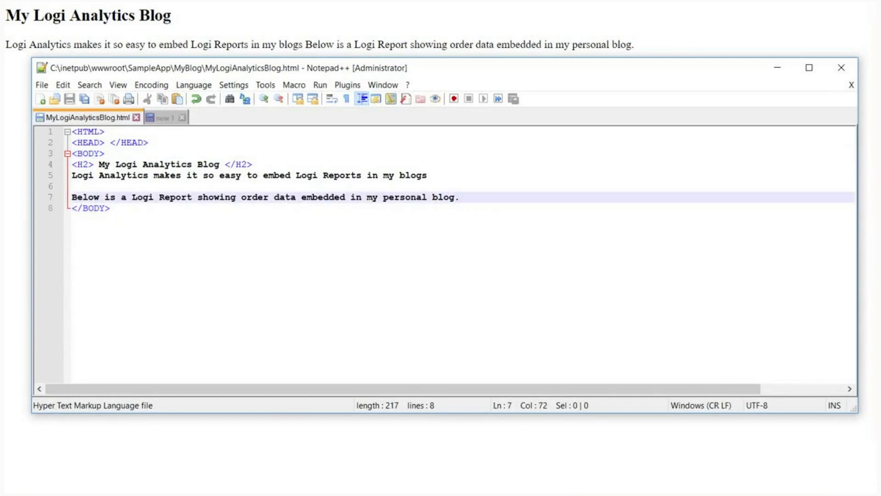
{"action": "key", "text": "Return"}
{"action": "type", "text": "<script src=\"http://localhost/SampleApp/rdTemplate/rdEmbedApi/rdEmbed.js\" type=\"text/Javascript\"></script>"}
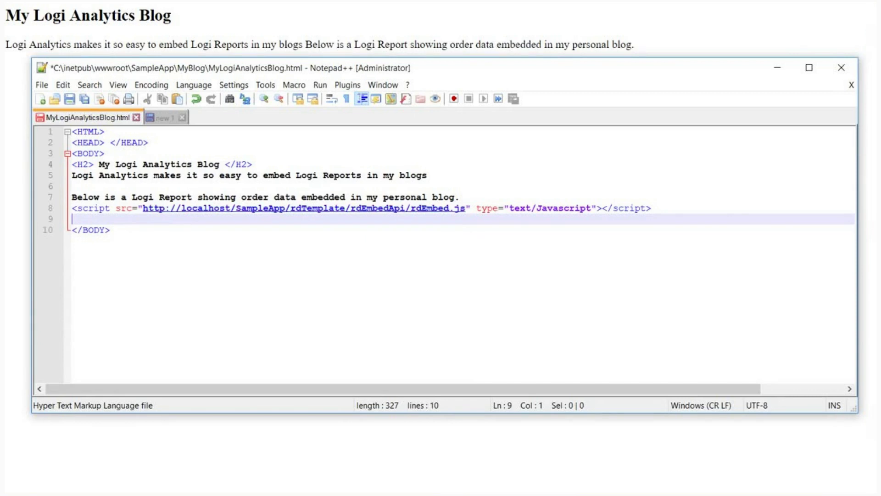
{"action": "left_click_drag", "start_coordinate": [466, 208], "coordinate": [412, 208]}
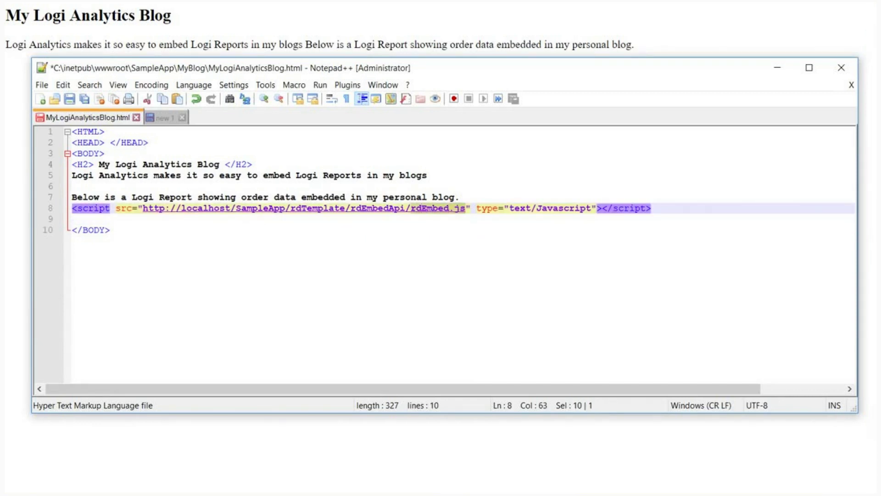
{"action": "left_click_drag", "start_coordinate": [413, 219], "coordinate": [71, 208]}
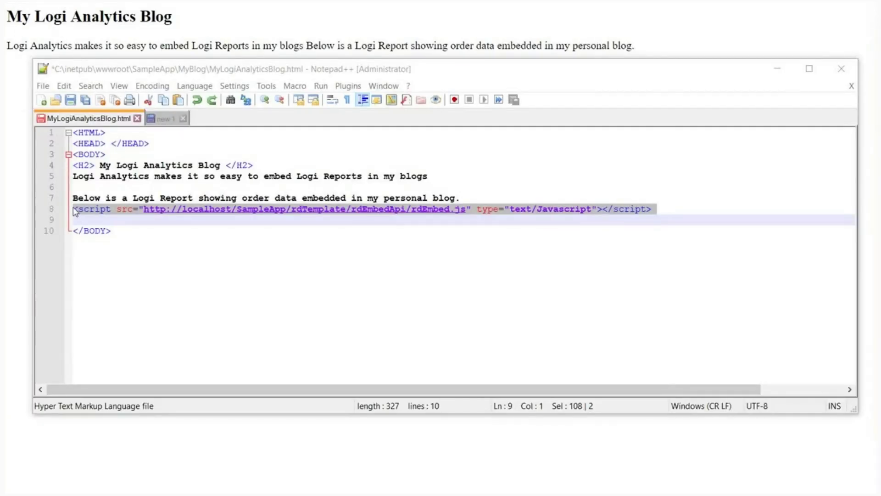
Step: Add a div with id div1 above the script tag and paste in its data-applicationUrl attribute
{"action": "left_click", "coordinate": [76, 210]}
{"action": "key", "text": "Return"}
{"action": "key", "text": "Up"}
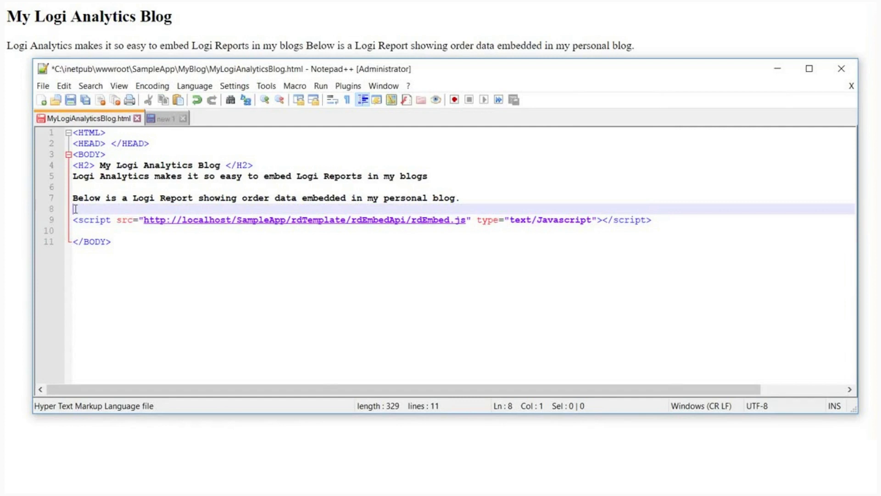
{"action": "type", "text": "<div>"}
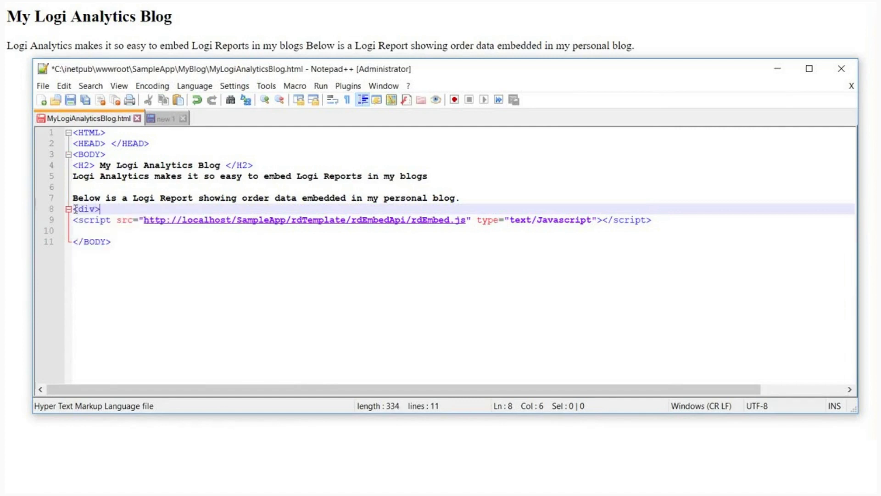
{"action": "type", "text": "</"}
{"action": "type", "text": "d"}
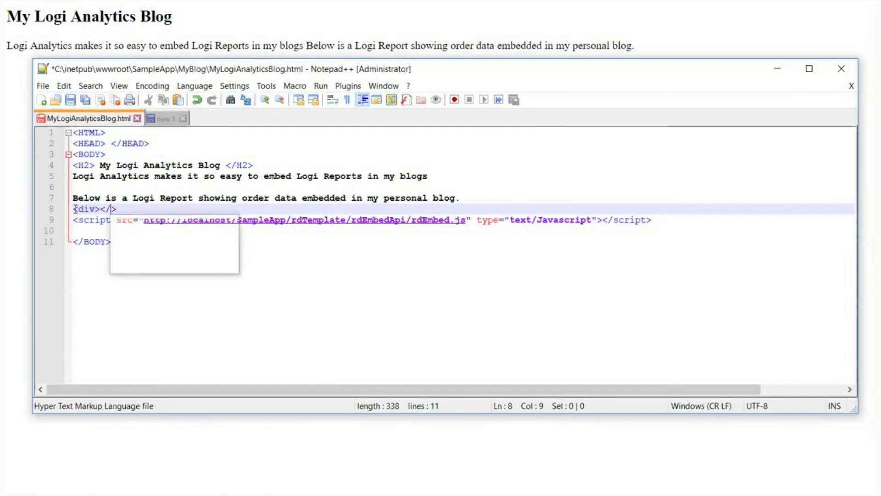
{"action": "type", "text": "iv"}
{"action": "key", "text": "Left"}
{"action": "key", "text": "Left"}
{"action": "key", "text": "Left"}
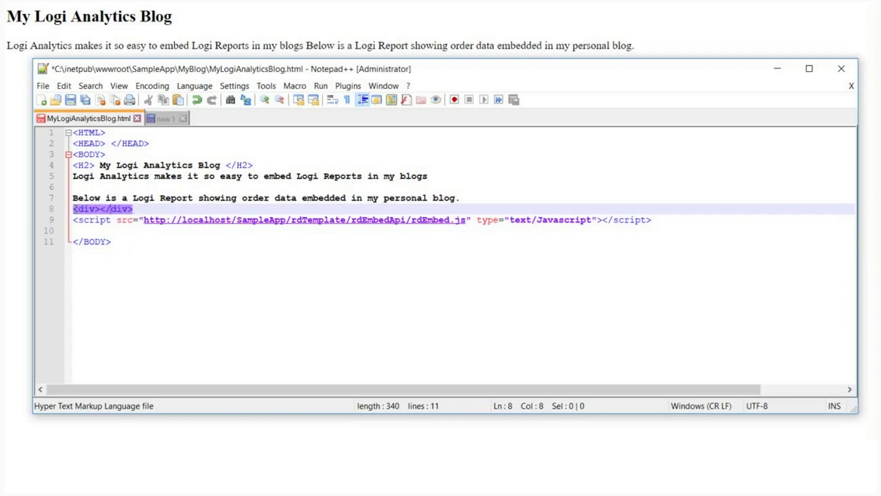
{"action": "type", "text": "id"}
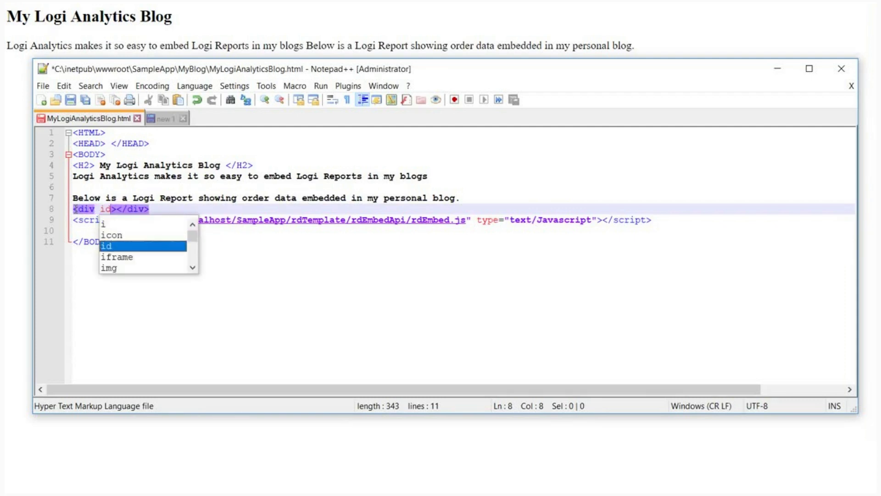
{"action": "type", "text": "=\""}
{"action": "key", "text": "Left"}
{"action": "type", "text": "di"}
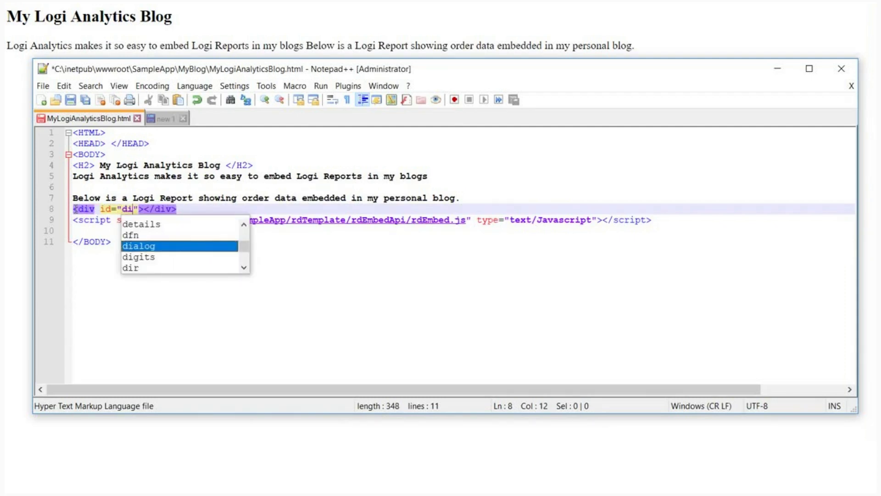
{"action": "type", "text": "v1"}
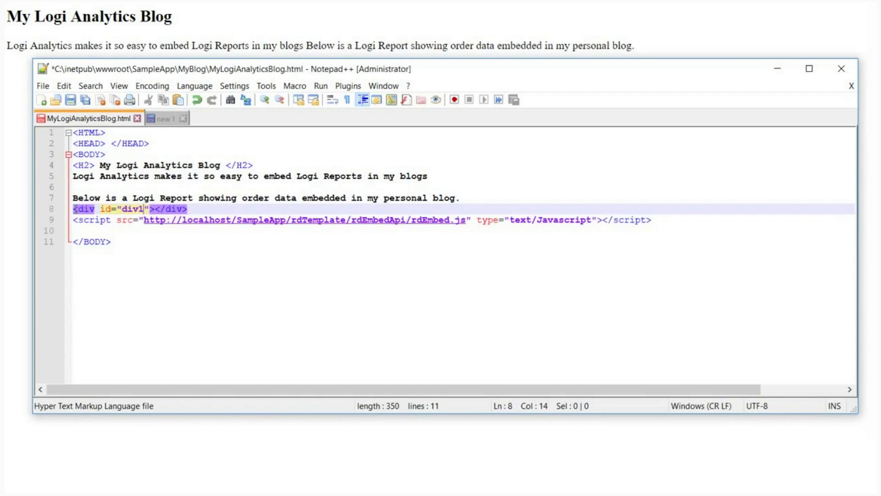
{"action": "key", "text": "Right"}
{"action": "type", "text": "data-applicationUrl=\"http://localhost/SampleApp\""}
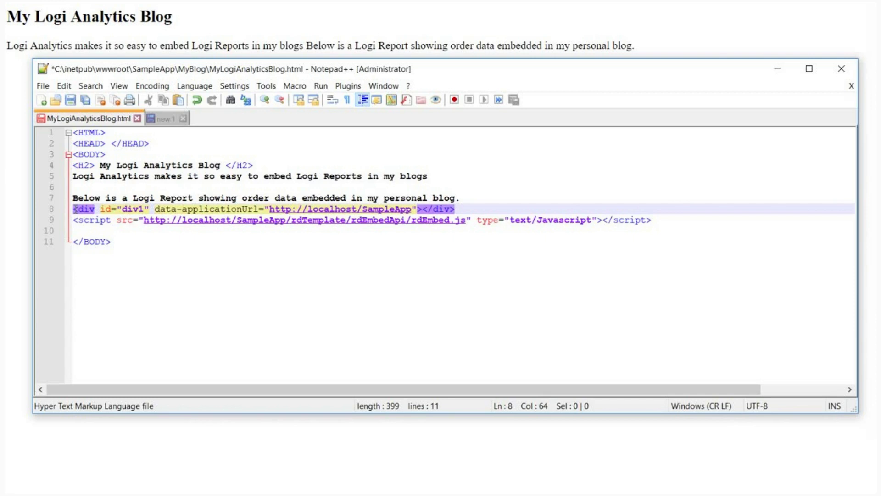
Step: Add data-report="Order" and data-autoSizing="all" after the application URL
{"action": "double_click", "coordinate": [164, 210]}
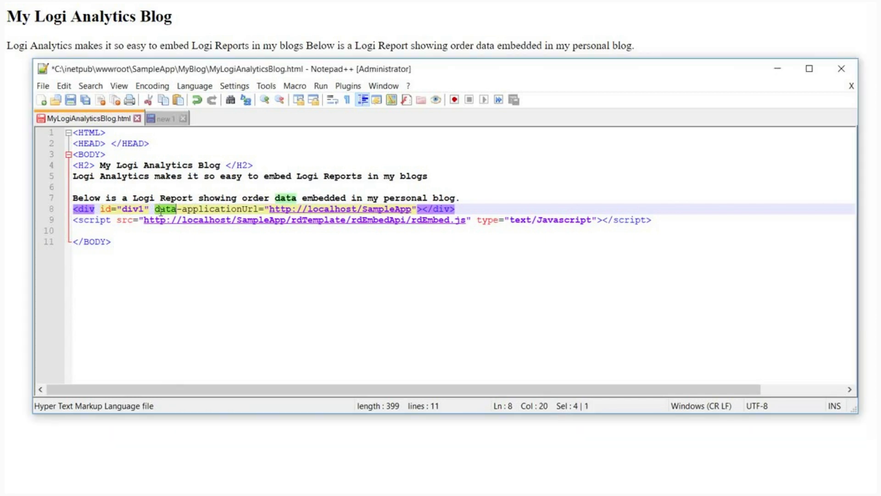
{"action": "key", "text": "Left"}
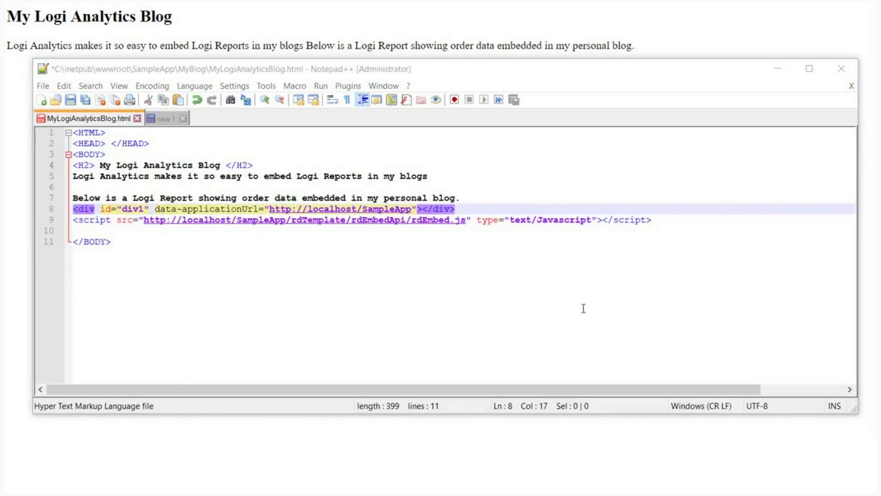
{"action": "left_click", "coordinate": [414, 209]}
{"action": "type", "text": "data-report=\"Order"}
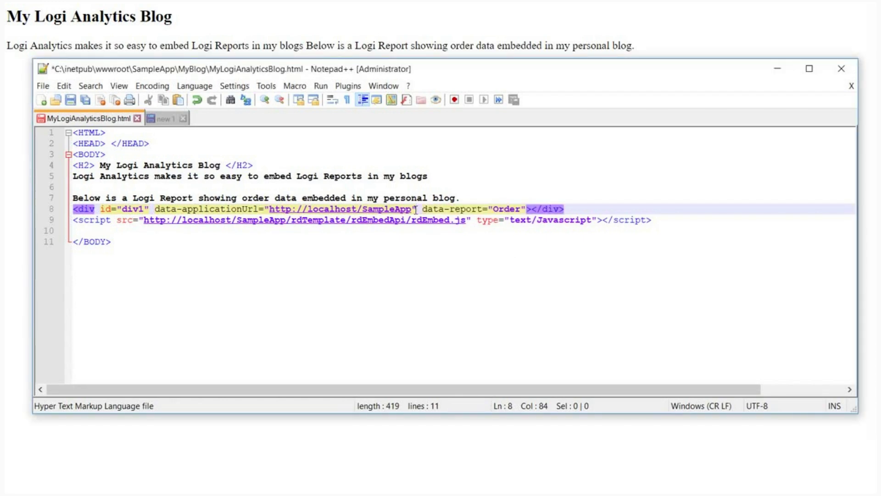
{"action": "key", "text": "ctrl+shift+Left"}
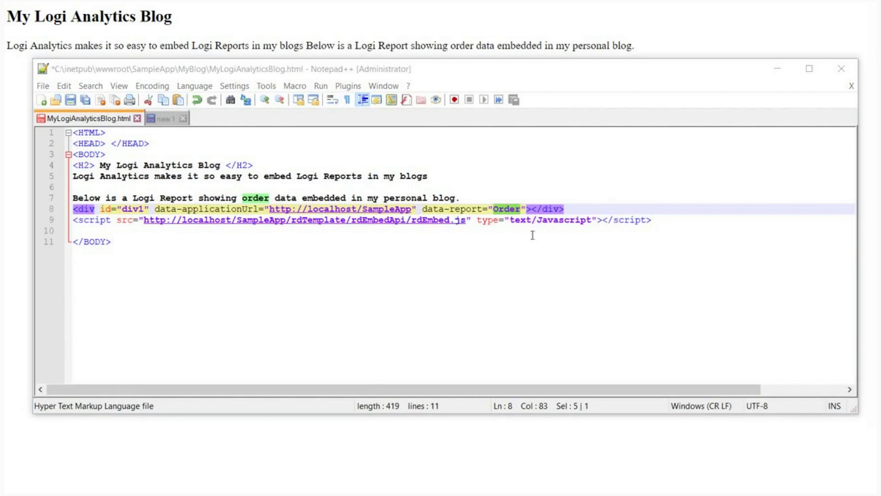
{"action": "left_click", "coordinate": [526, 208]}
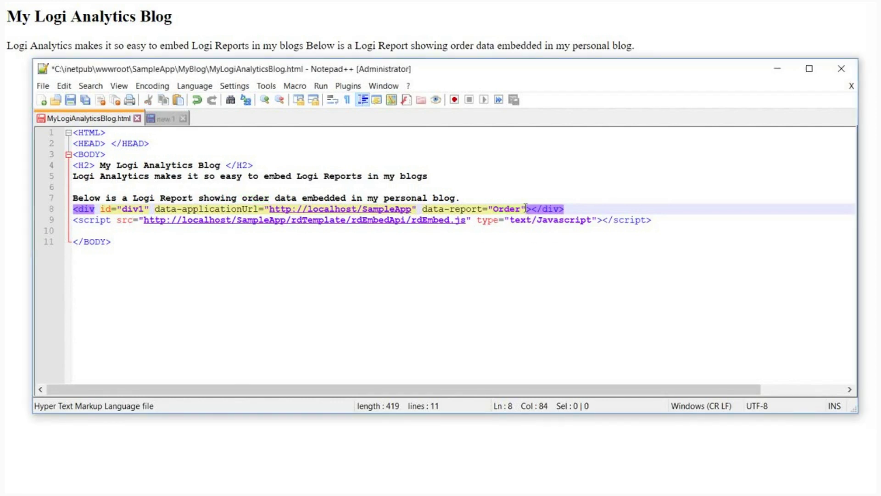
{"action": "type", "text": "data-autoSizing=\"all\""}
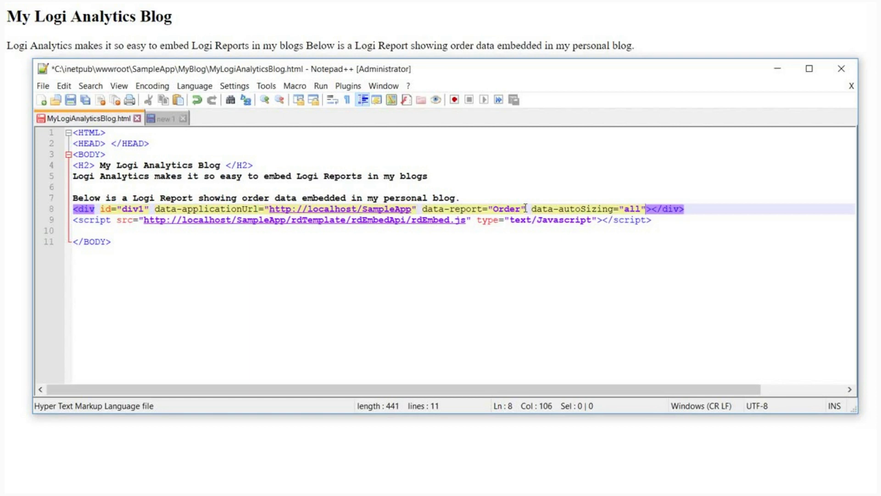
{"action": "key", "text": "Left"}
{"action": "key", "text": "Left"}
{"action": "key", "text": "Left"}
{"action": "key", "text": "shift+Right"}
{"action": "key", "text": "shift+Right"}
{"action": "key", "text": "shift+Right"}
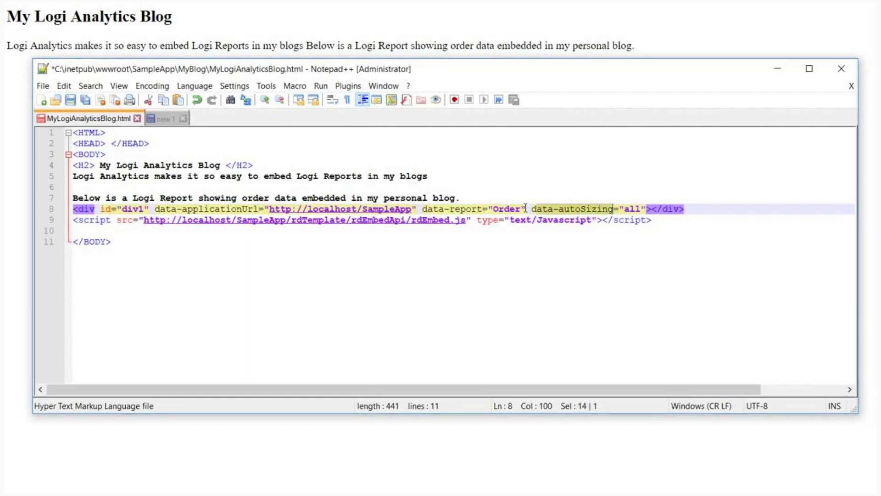
{"action": "key", "text": "Right"}
{"action": "key", "text": "Right"}
{"action": "key", "text": "Right"}
{"action": "key", "text": "shift+Right"}
{"action": "key", "text": "shift+Right"}
{"action": "key", "text": "shift+Right"}
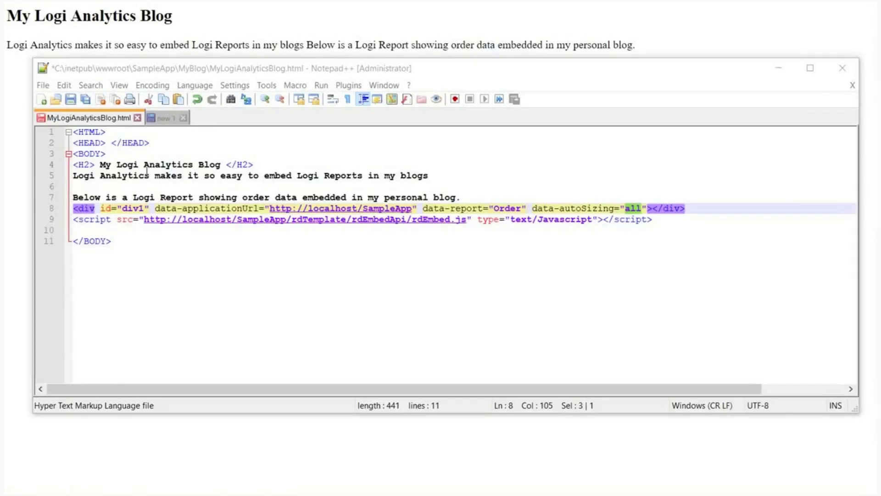
Step: Save the blog HTML file with the finished Order report div
{"action": "left_click", "coordinate": [145, 176]}
{"action": "key", "text": "ctrl+s"}
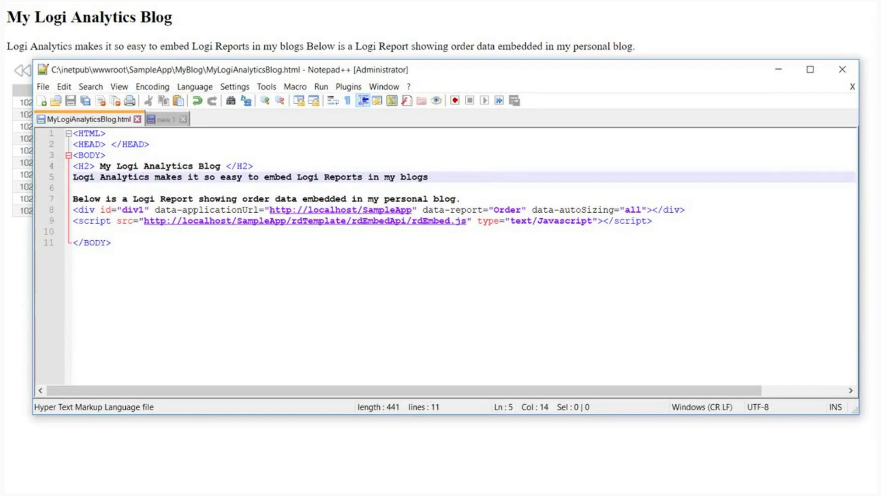
Step: Insert data-linkParams="{'OrderDate':'1998/01/01'}" before data-autoSizing in the report div
{"action": "left_click", "coordinate": [530, 209]}
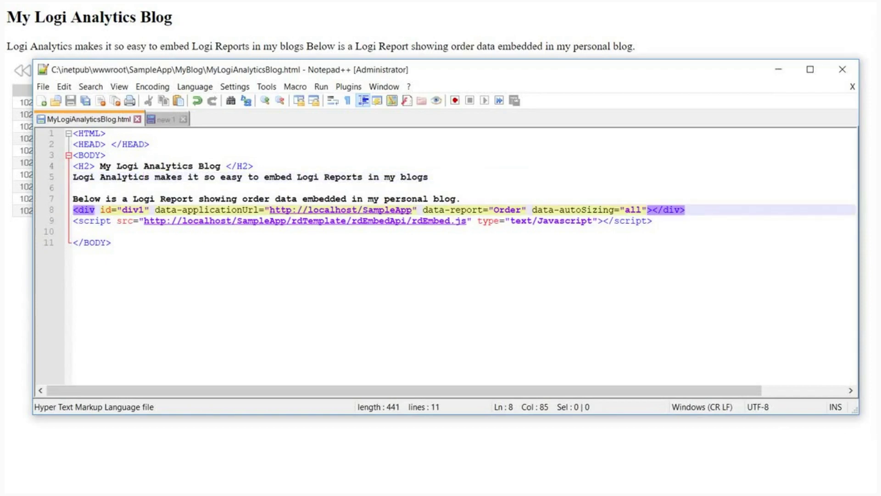
{"action": "type", "text": "data-linkParams=\"\""}
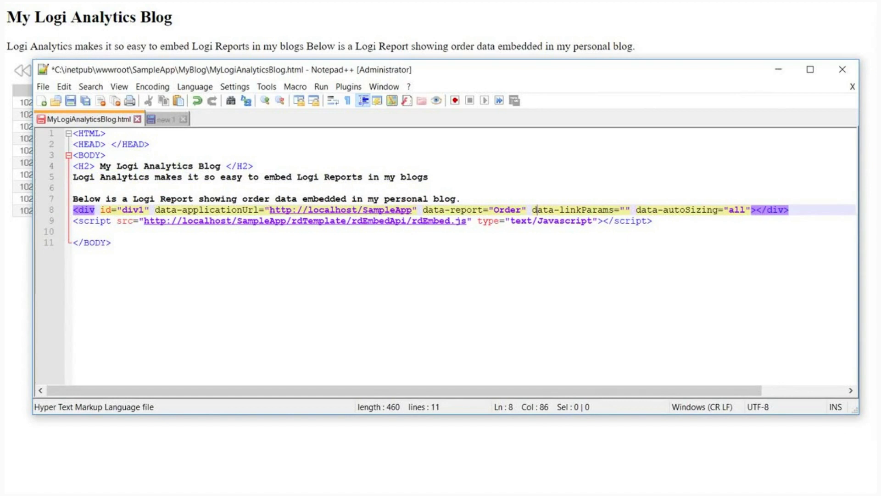
{"action": "left_click_drag", "start_coordinate": [532, 209], "coordinate": [613, 209]}
{"action": "key", "text": "Right"}
{"action": "key", "text": "Right"}
{"action": "type", "text": "{}"}
{"action": "key", "text": "Left"}
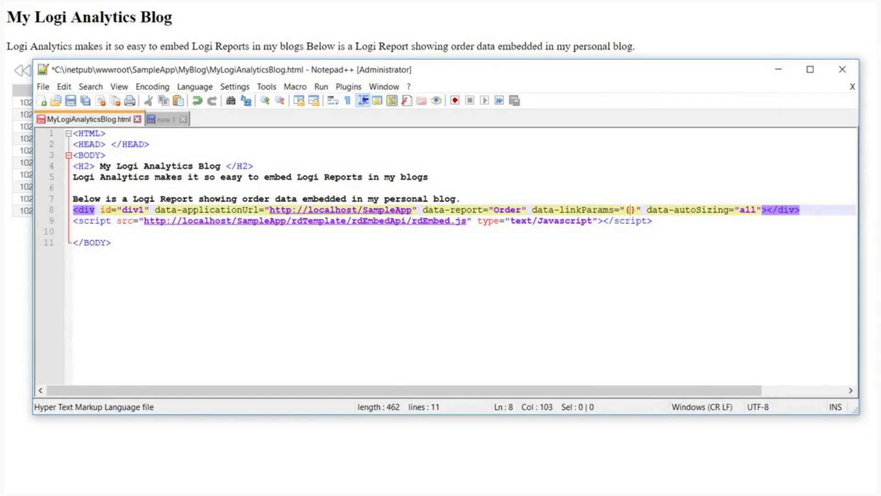
{"action": "type", "text": "''"}
{"action": "type", "text": ":'"}
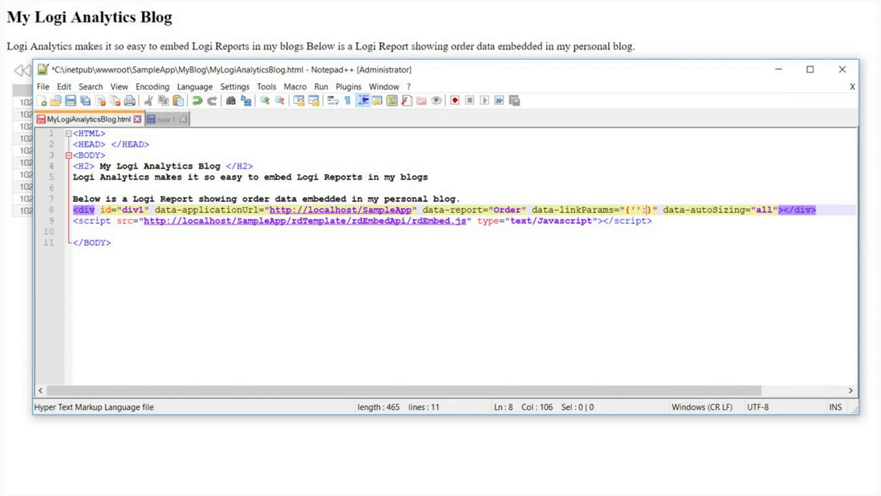
{"action": "type", "text": "'"}
{"action": "key", "text": "Left"}
{"action": "key", "text": "Left"}
{"action": "key", "text": "Left"}
{"action": "key", "text": "Left"}
{"action": "type", "text": "O"}
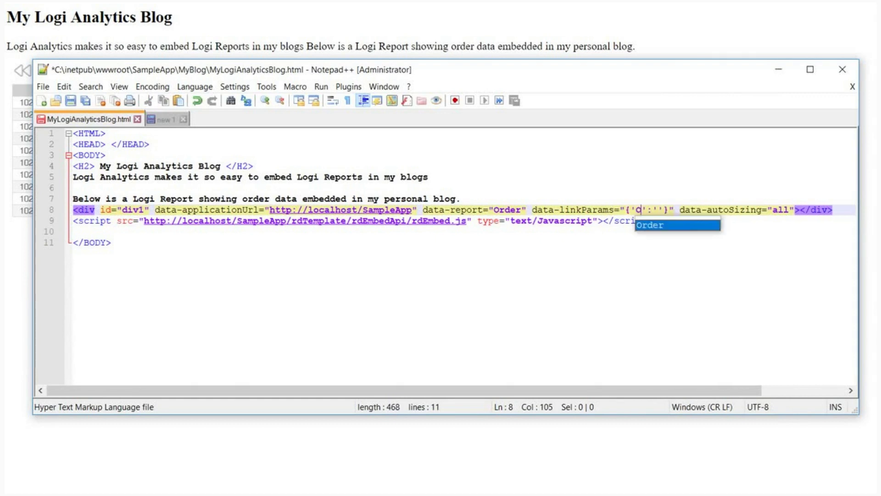
{"action": "type", "text": "rderDate"}
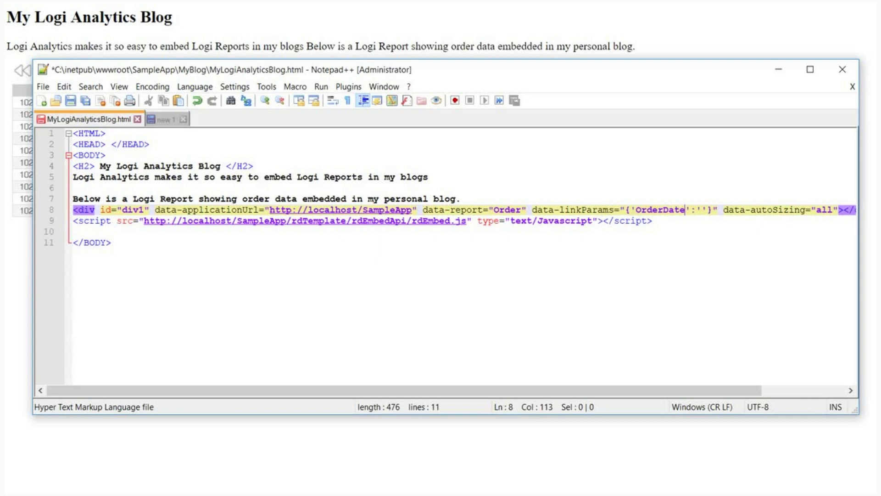
{"action": "key", "text": "Right"}
{"action": "key", "text": "Right"}
{"action": "key", "text": "Right"}
{"action": "type", "text": "19"}
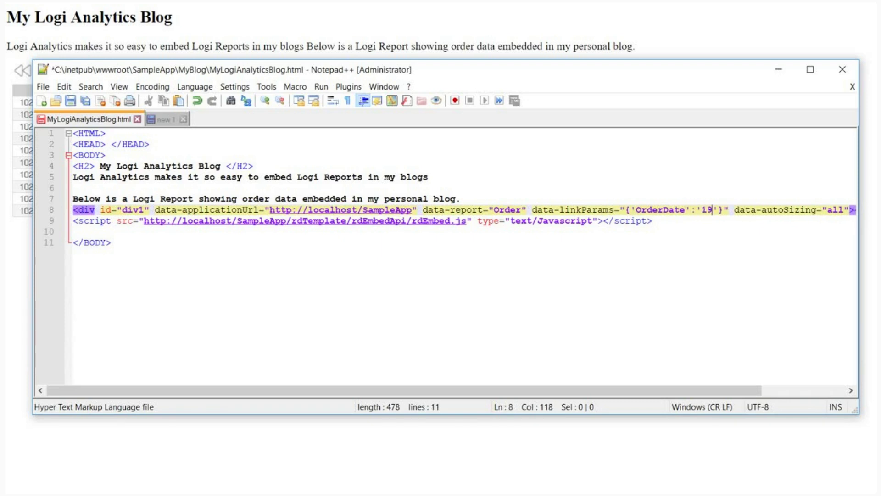
{"action": "type", "text": "98/01"}
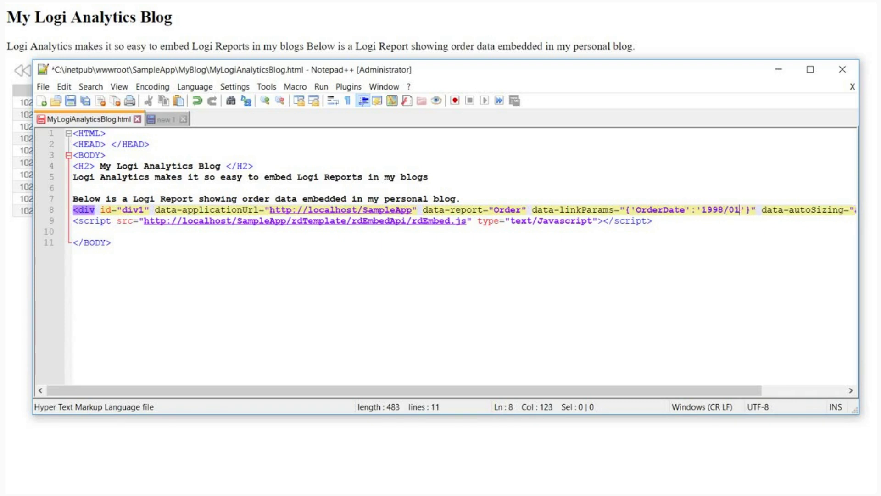
{"action": "type", "text": "/01"}
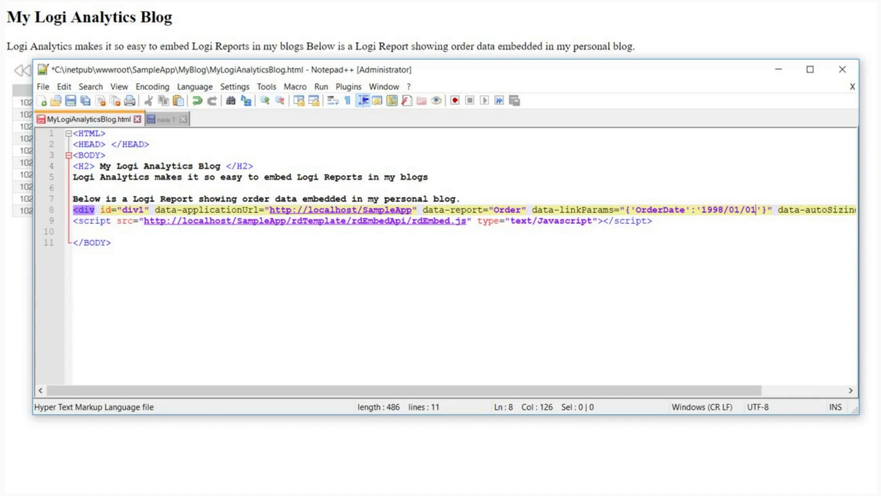
{"action": "key", "text": "alt+Tab"}
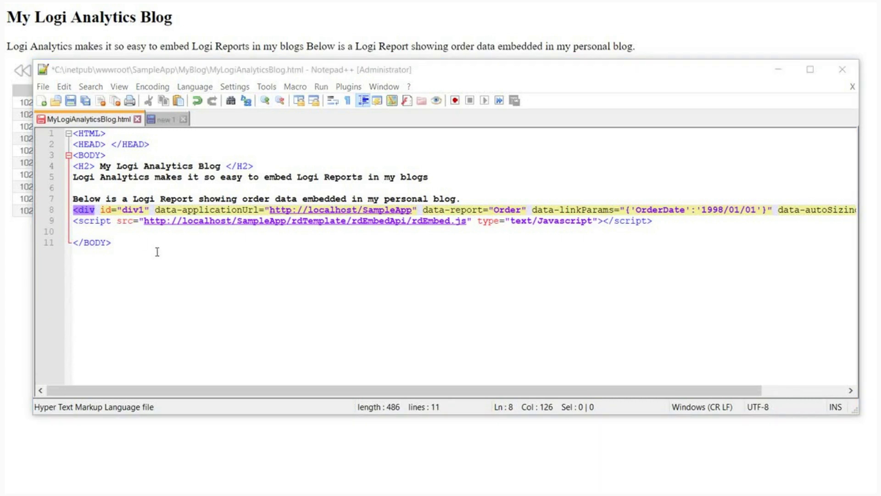
{"action": "left_click", "coordinate": [157, 252]}
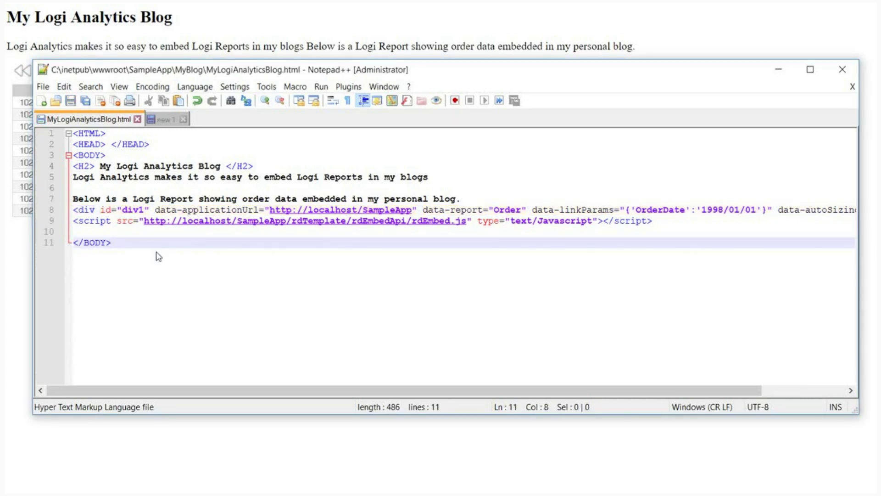
Step: Reload the blog page in the browser to show the 1998-filtered Order report
{"action": "key", "text": "alt+Tab"}
{"action": "key", "text": "F5"}
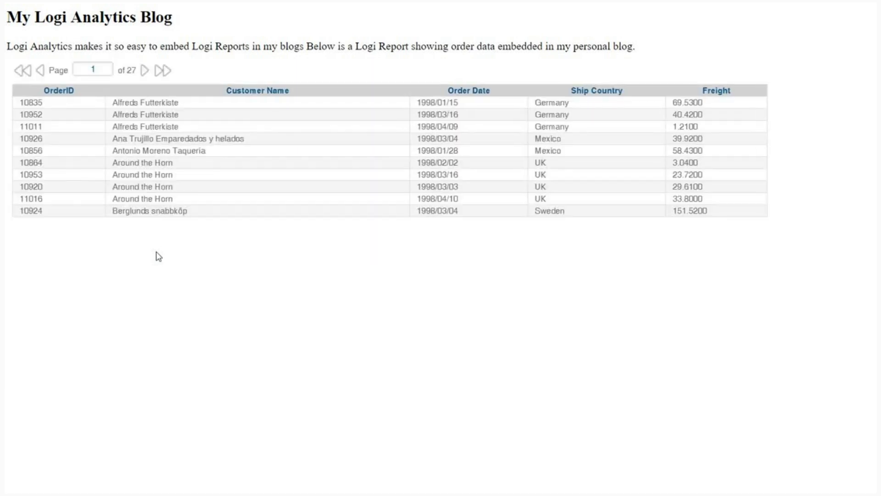